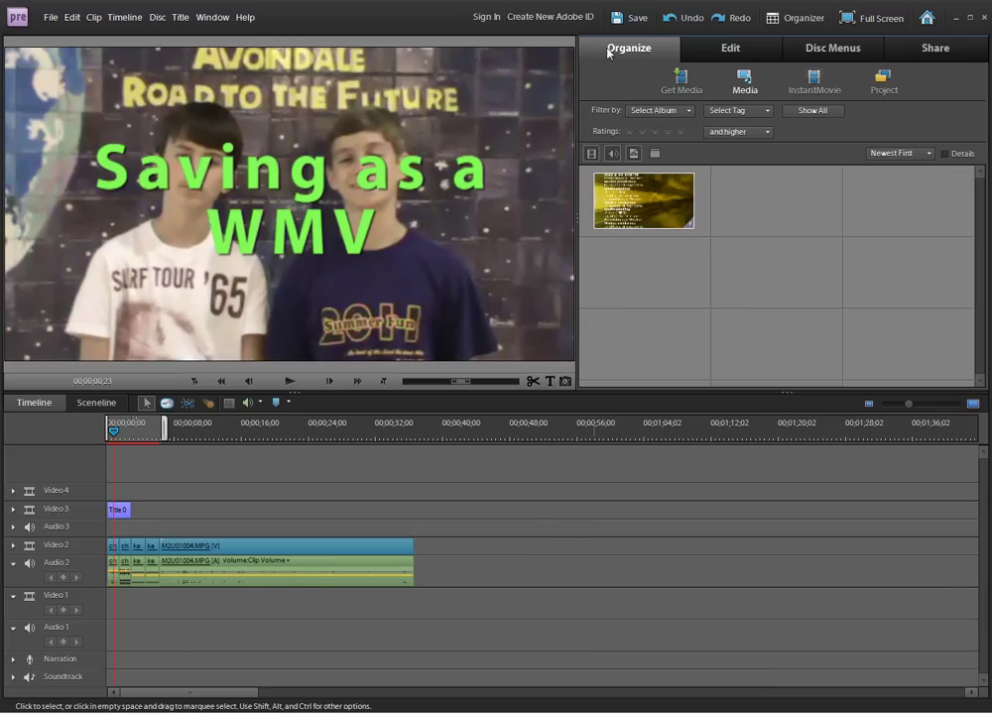
Save the project with the 'Saving as a WMV' title over the M2U01004.MPG clip.
click(628, 20)
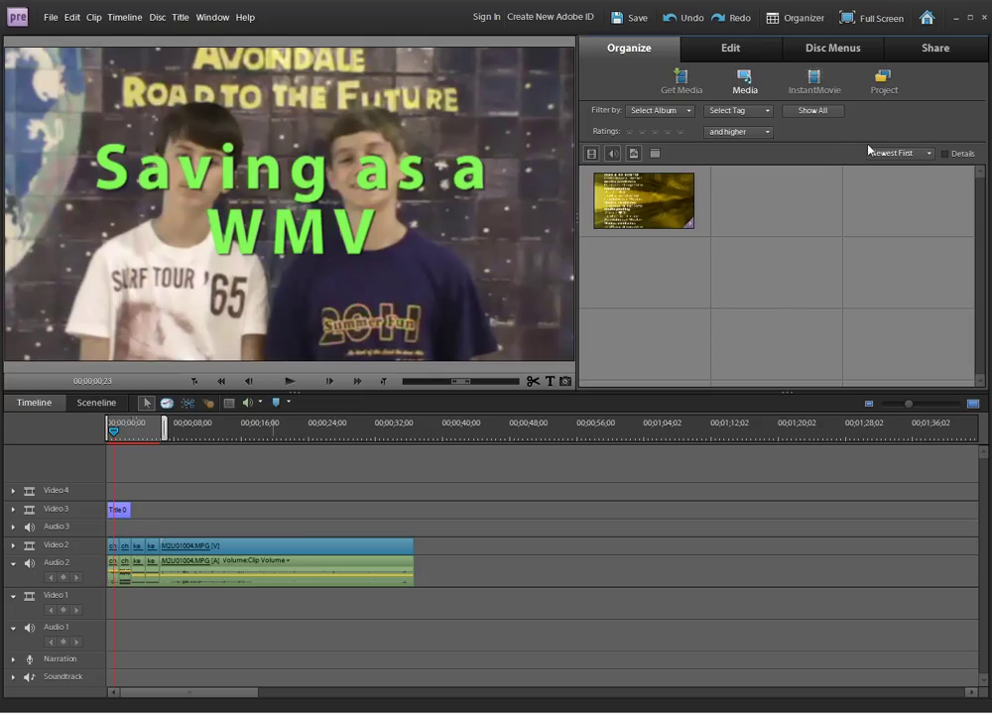
Bring up the Share > Computer export settings, currently Adobe Flash Video with FLV Web Large.
click(935, 49)
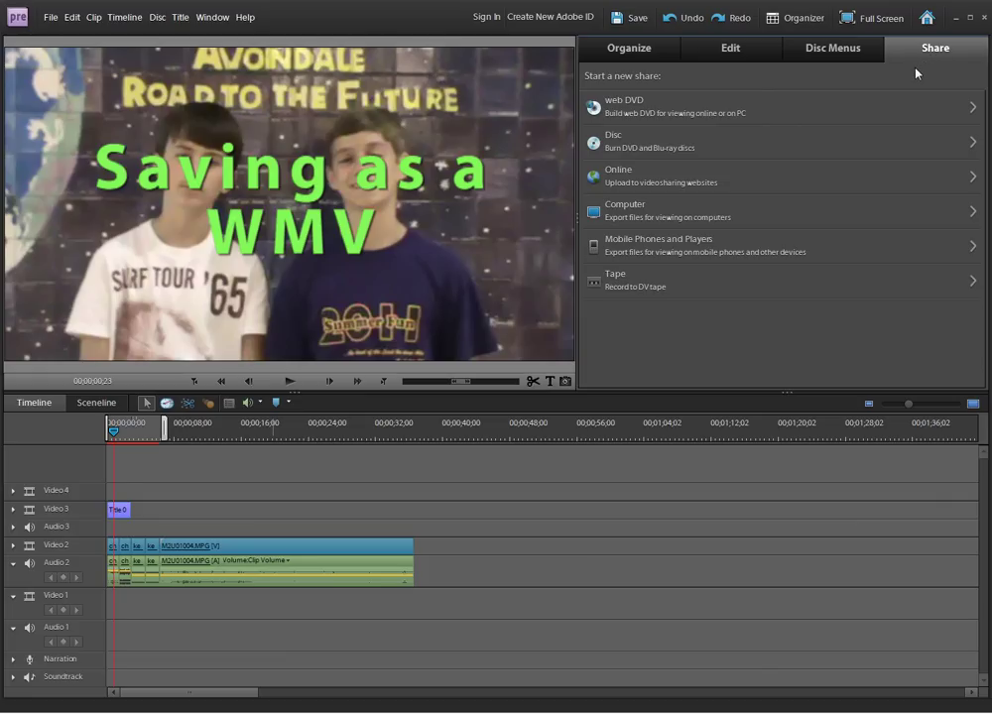
click(677, 208)
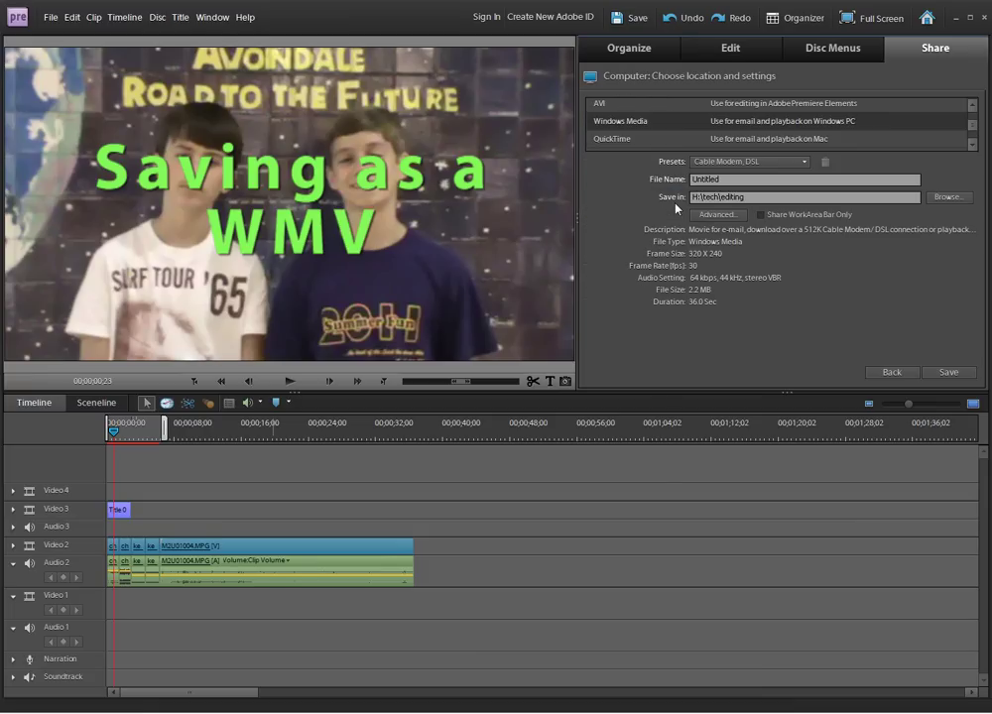
click(972, 112)
click(808, 108)
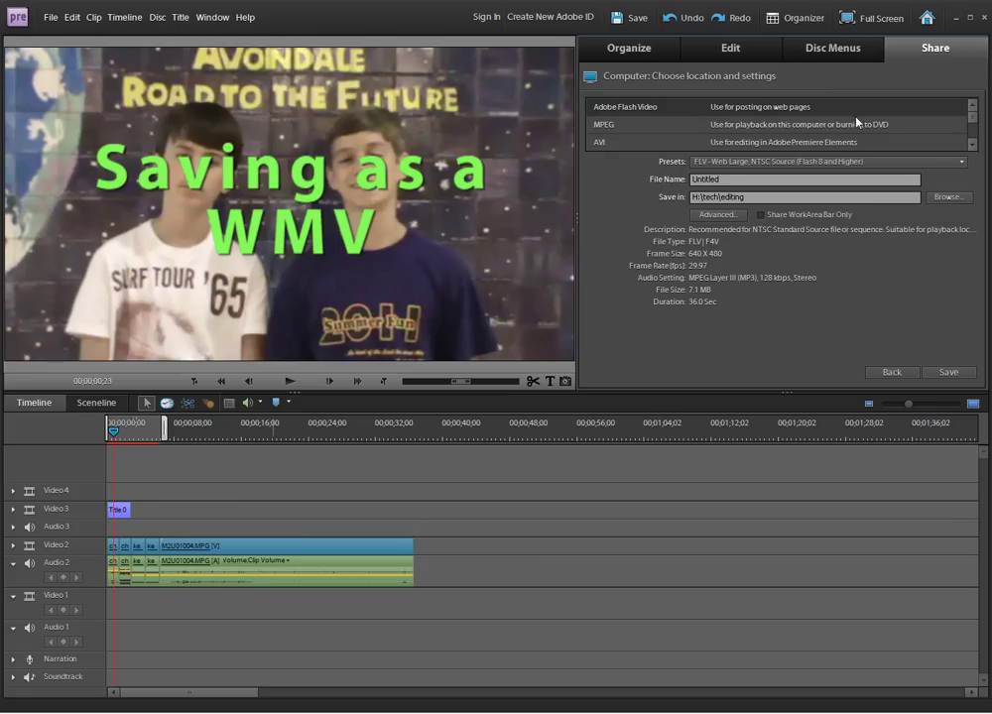
Choose Windows Media format with the Cable Modem, DSL preset at 320 X 240, 30 fps.
click(971, 150)
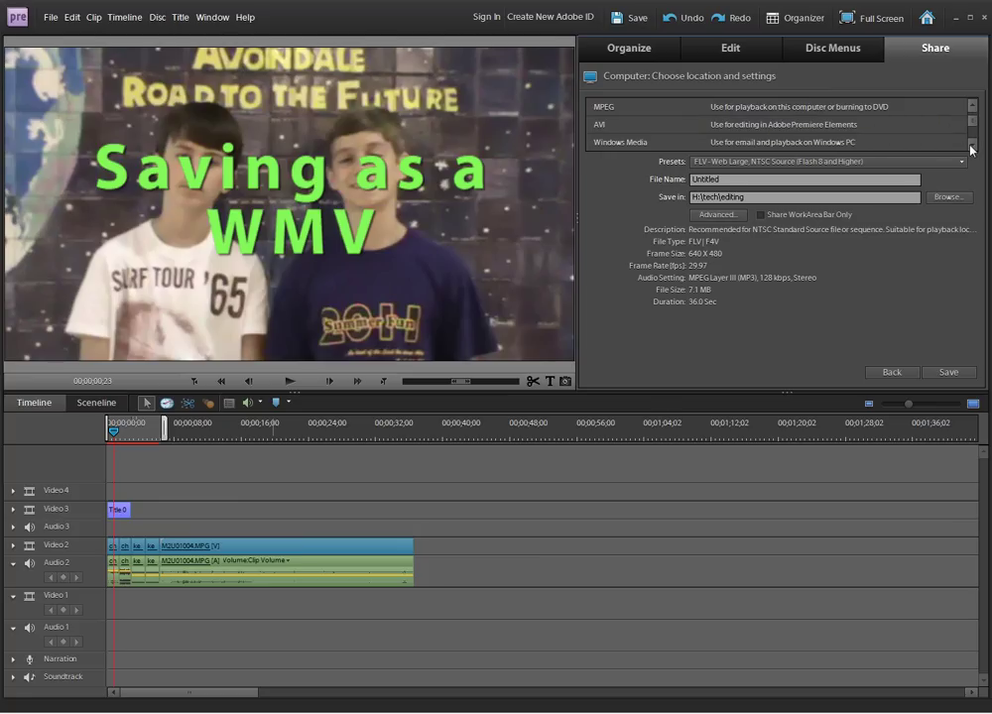
click(640, 142)
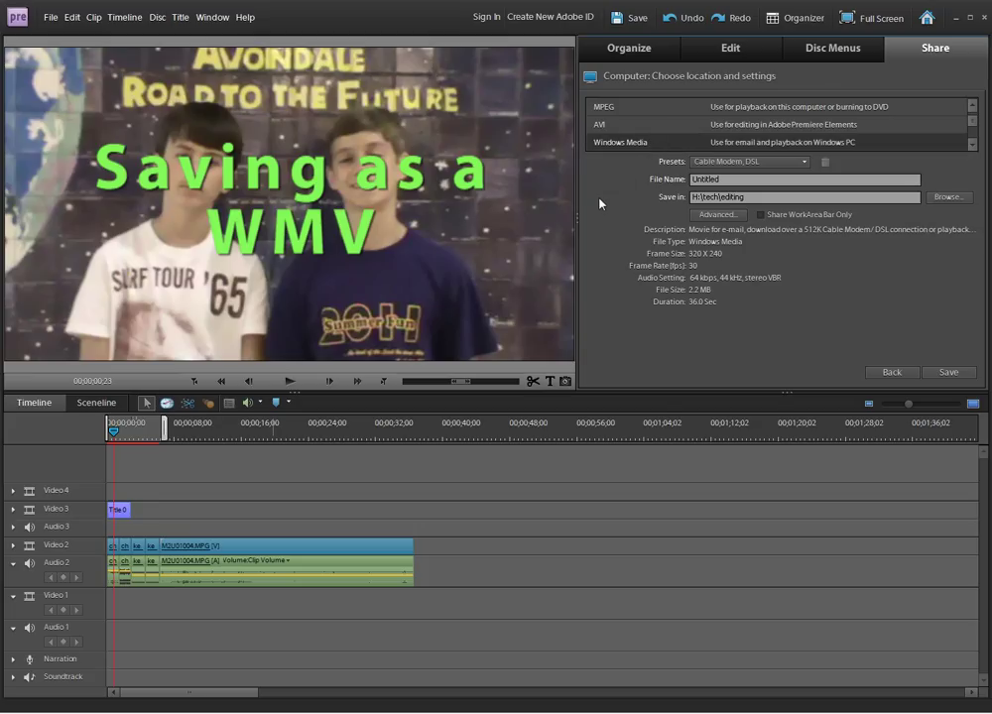
click(717, 163)
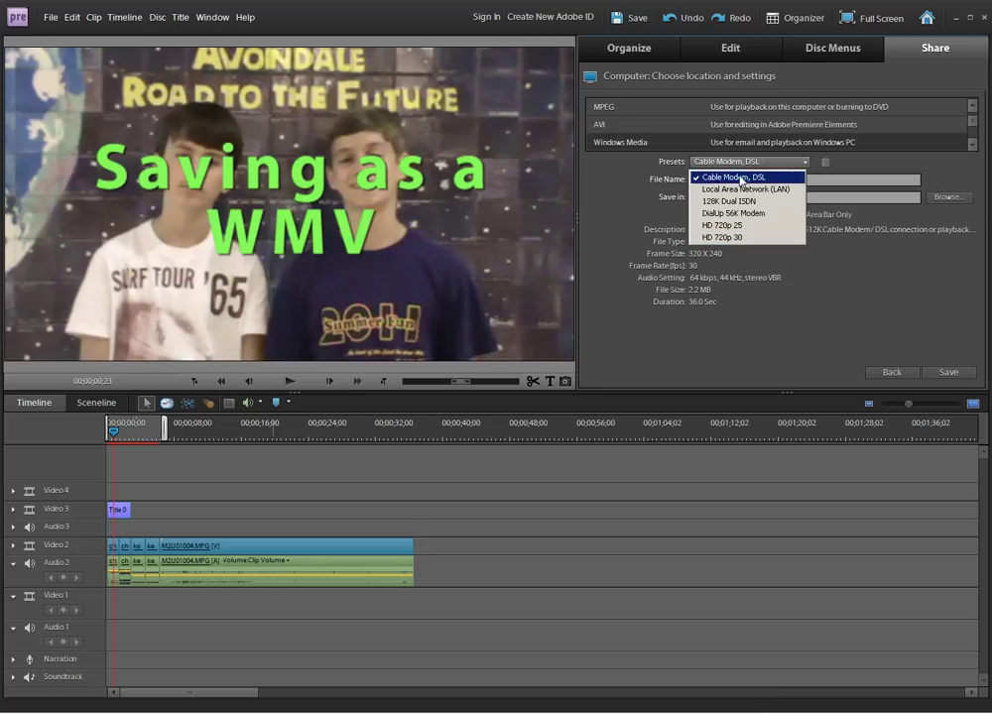
click(741, 179)
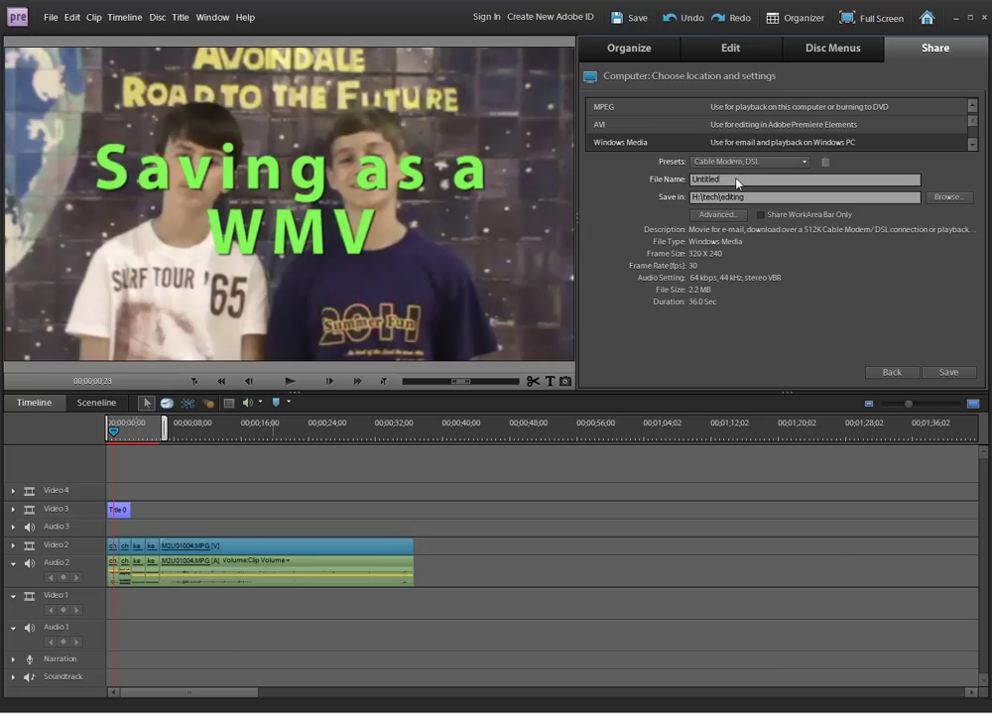
Replace the Untitled file name with 'Saving as a wmv'.
drag(737, 182, 669, 181)
text(Saving as a wmv)
Set the export save location to the H:\tech\editing folder.
click(942, 197)
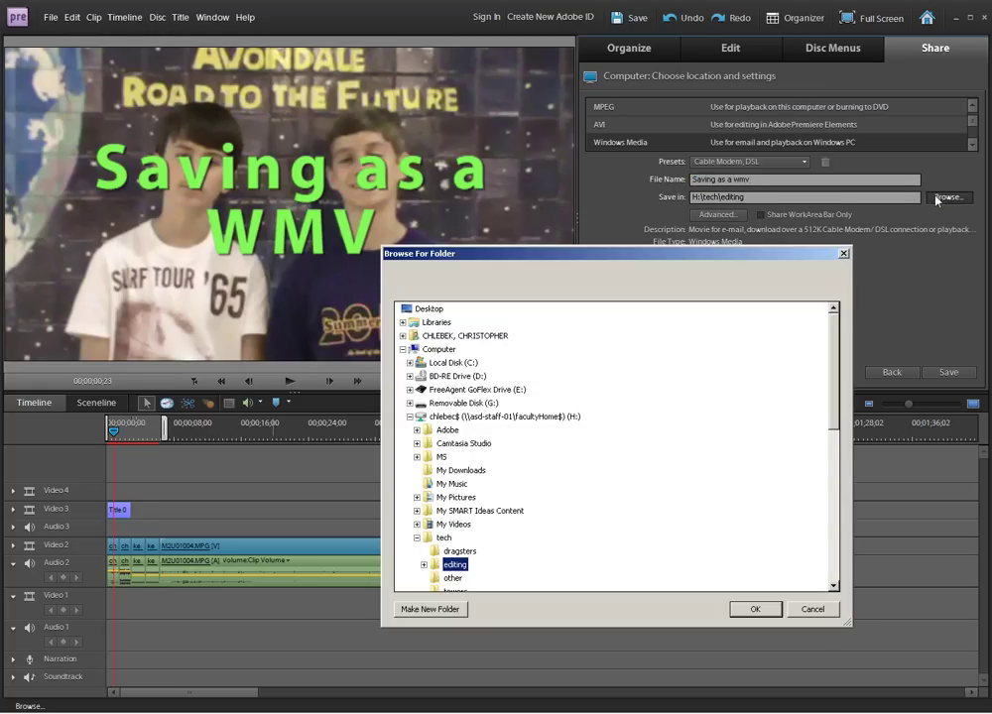
click(439, 351)
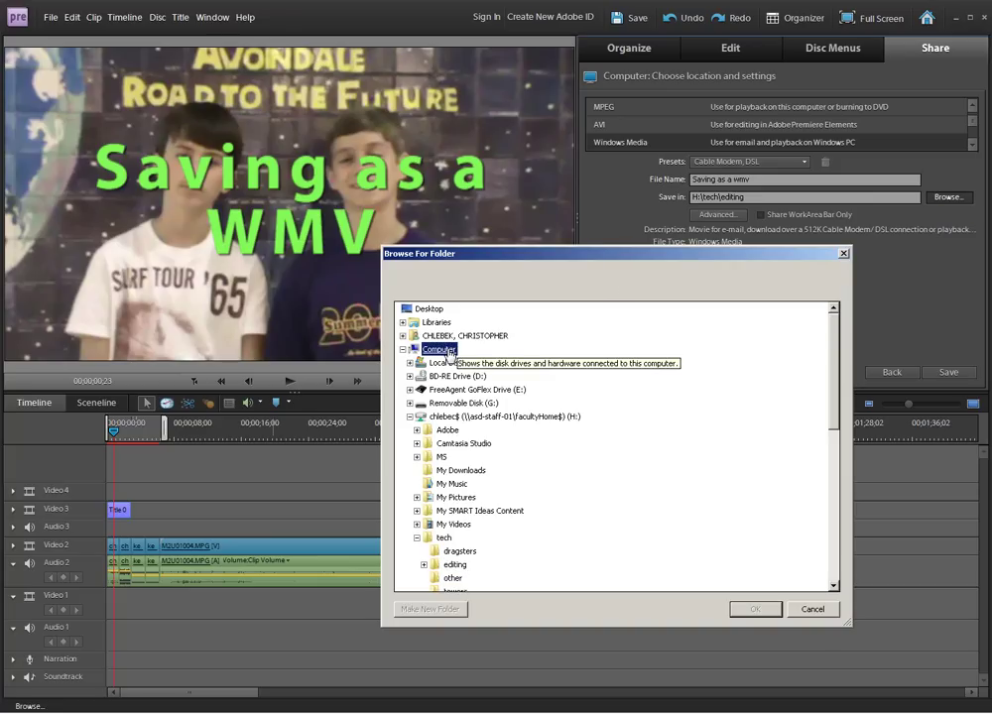
click(466, 417)
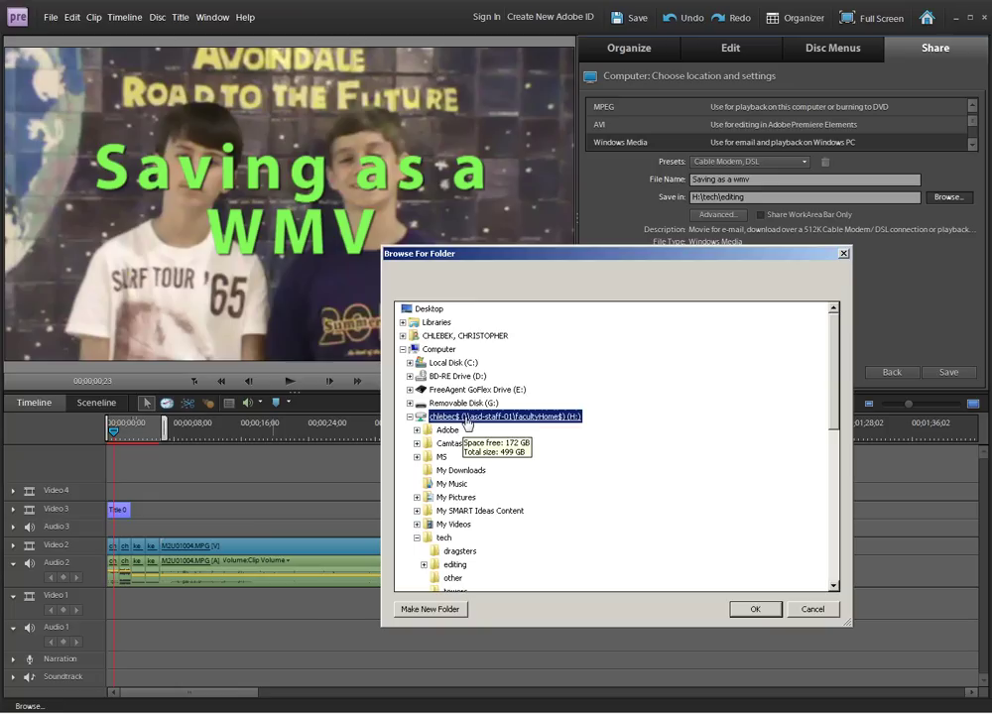
scroll(466, 424, down, 3)
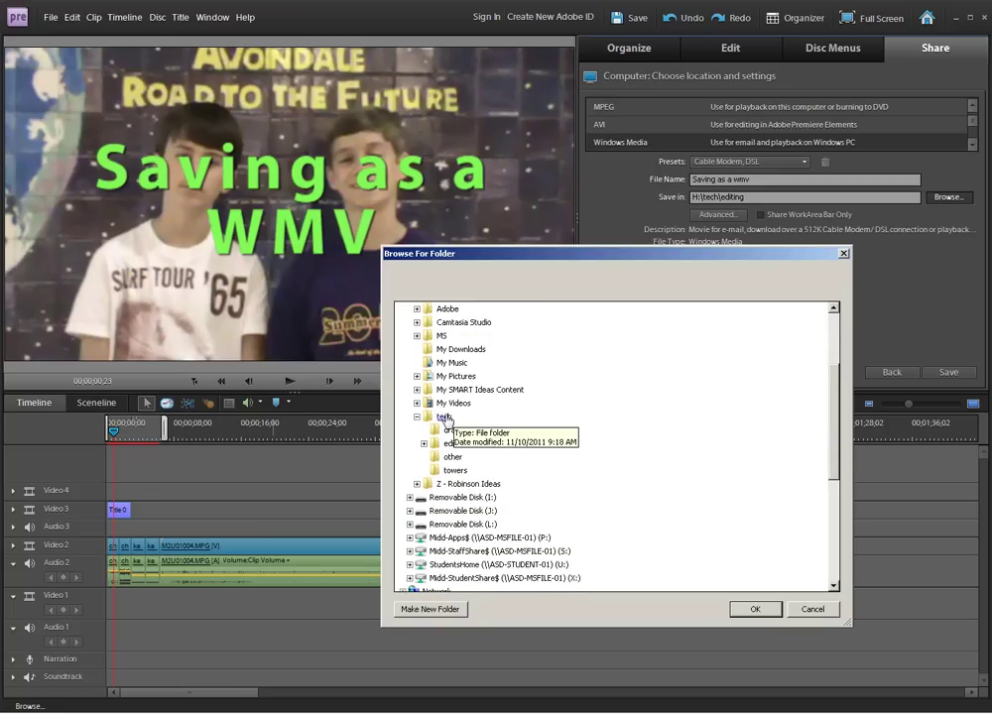
click(444, 417)
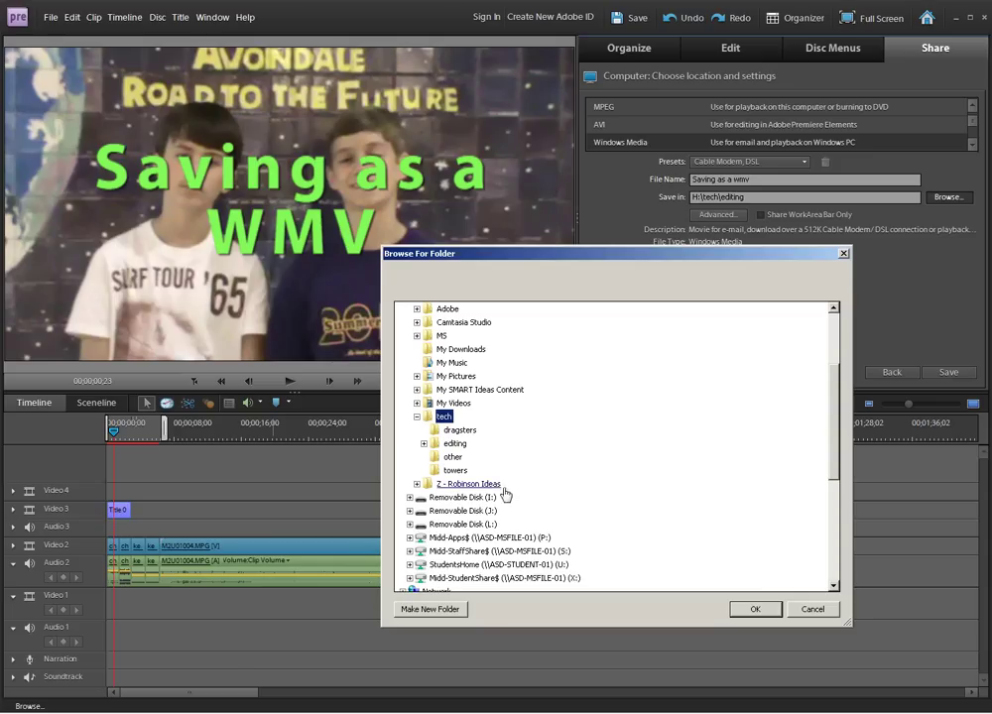
click(457, 453)
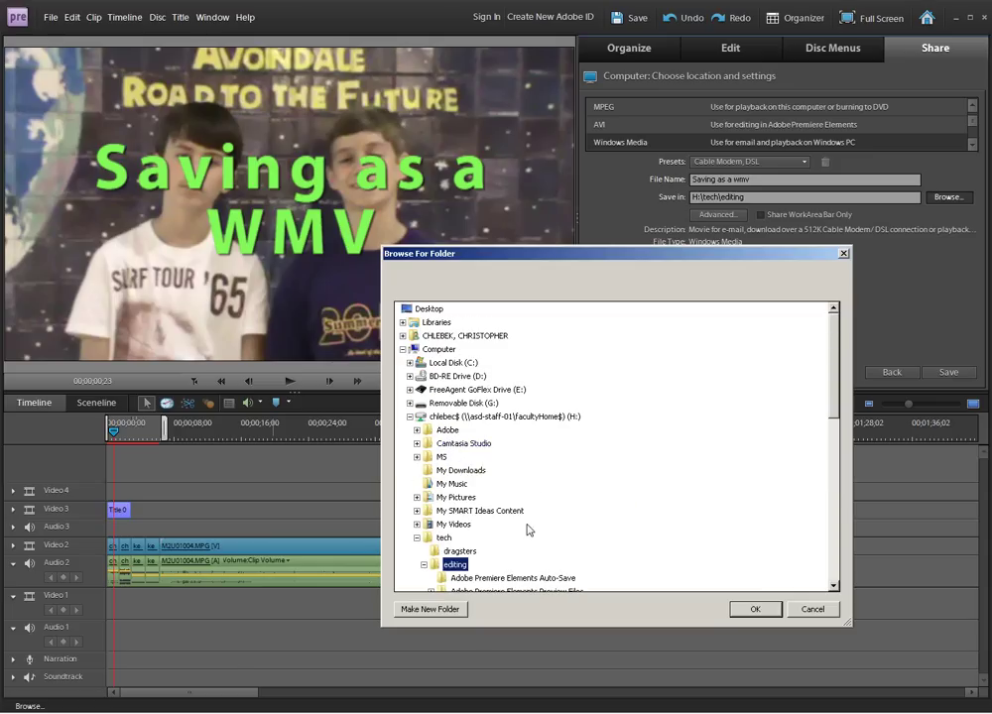
click(753, 609)
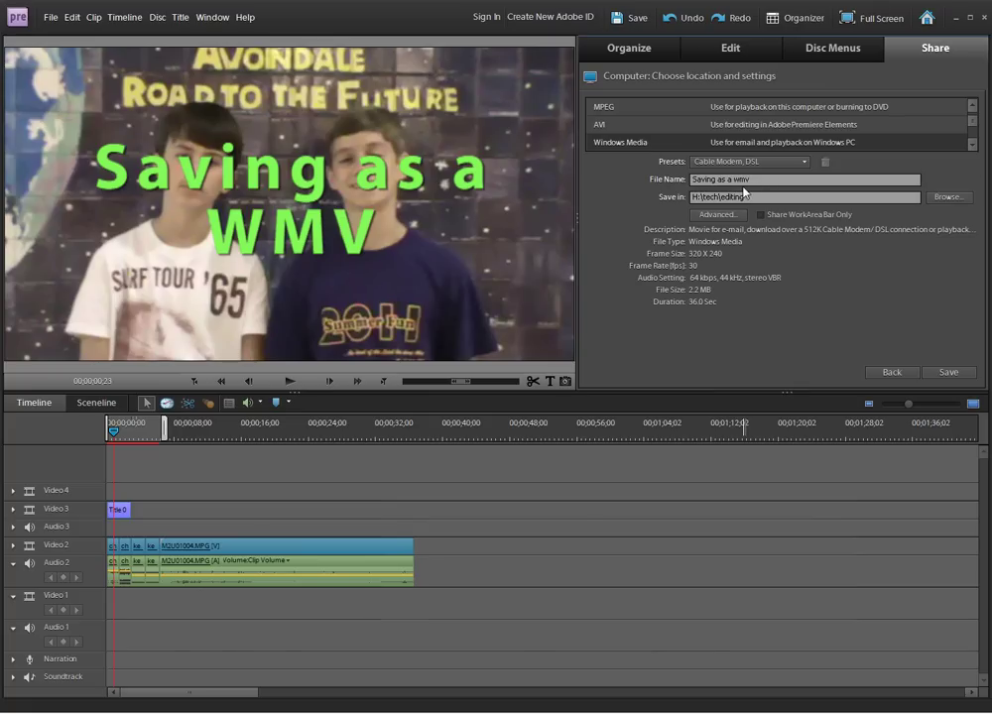
Export 'Saving as a wmv' as Windows Media and click Done once saving completes.
click(940, 375)
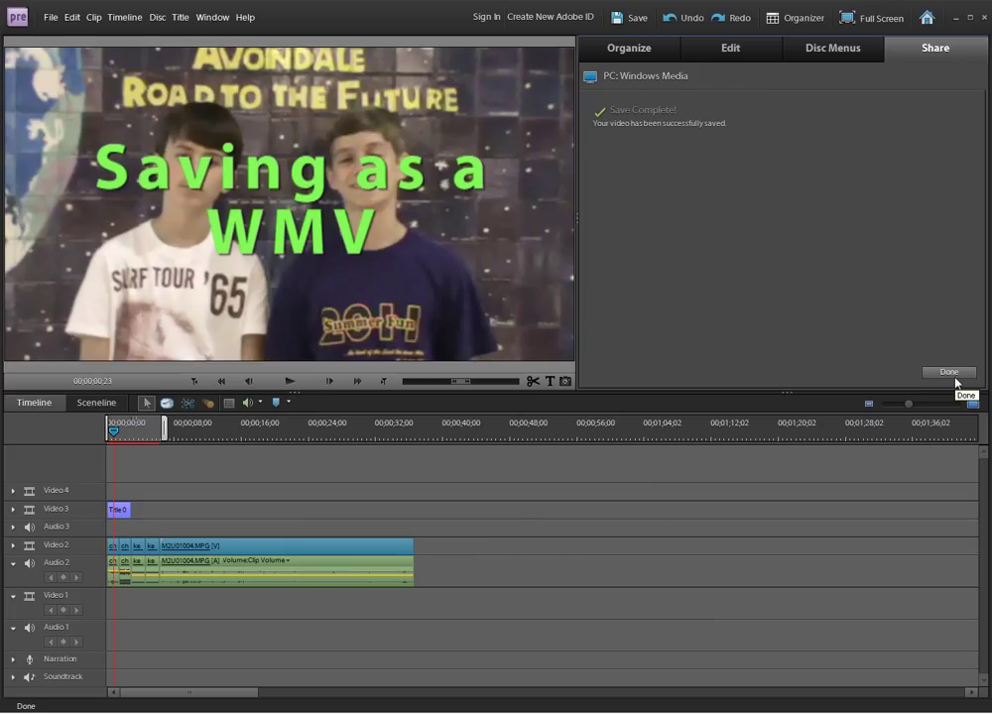
click(956, 377)
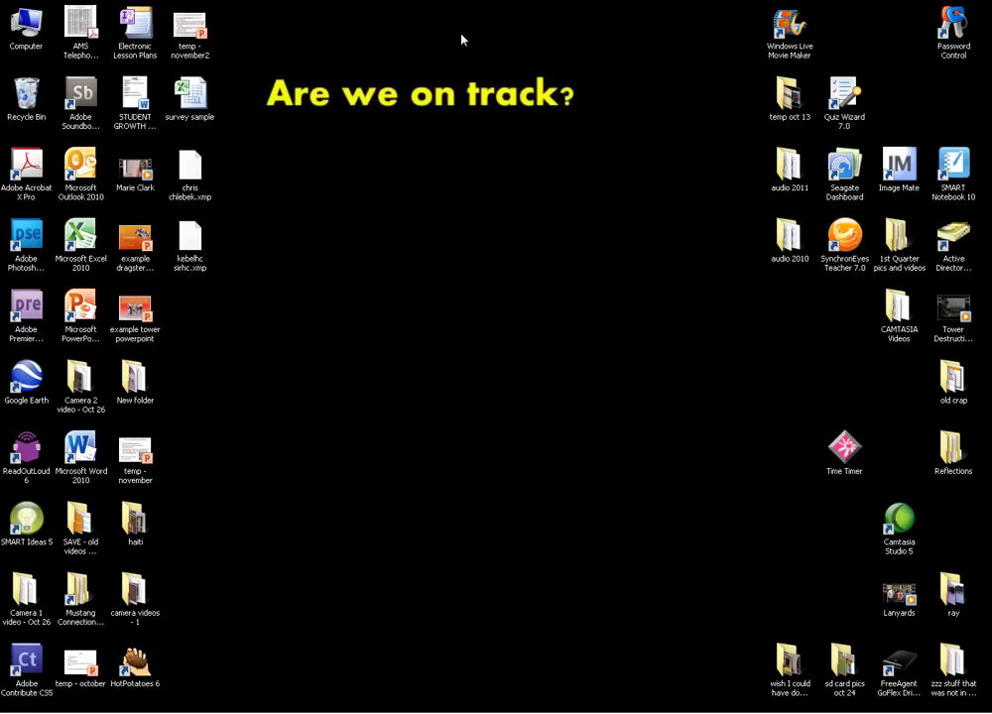
Browse to H:\tech\editing, select 'Saving as a wmv' and widen the list to show type and size.
double_click(26, 26)
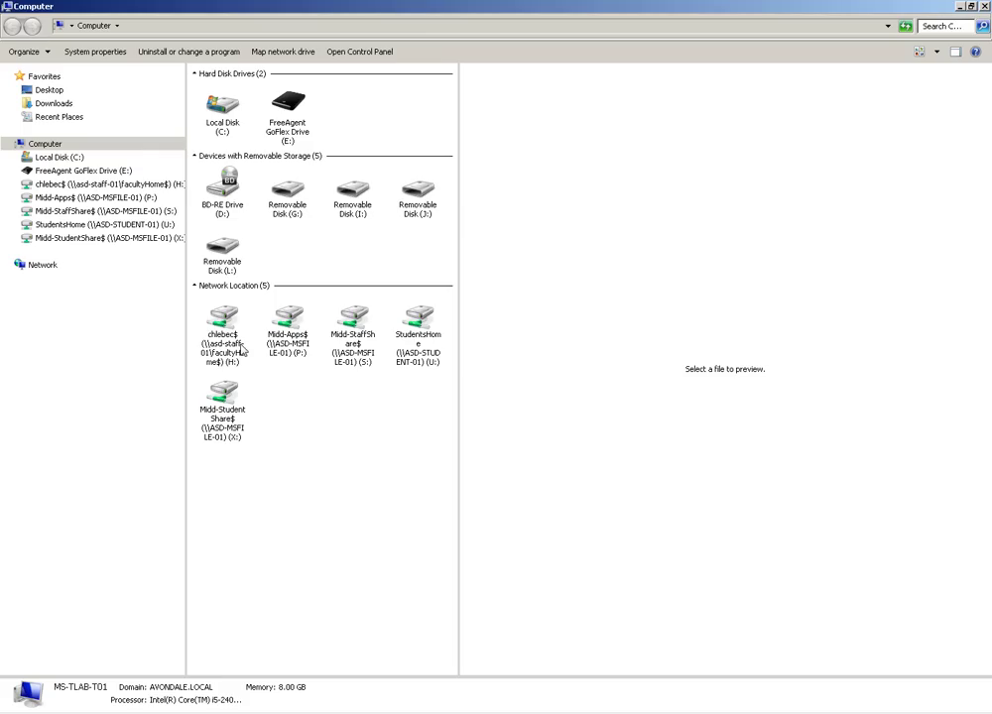
mouse_move(237, 338)
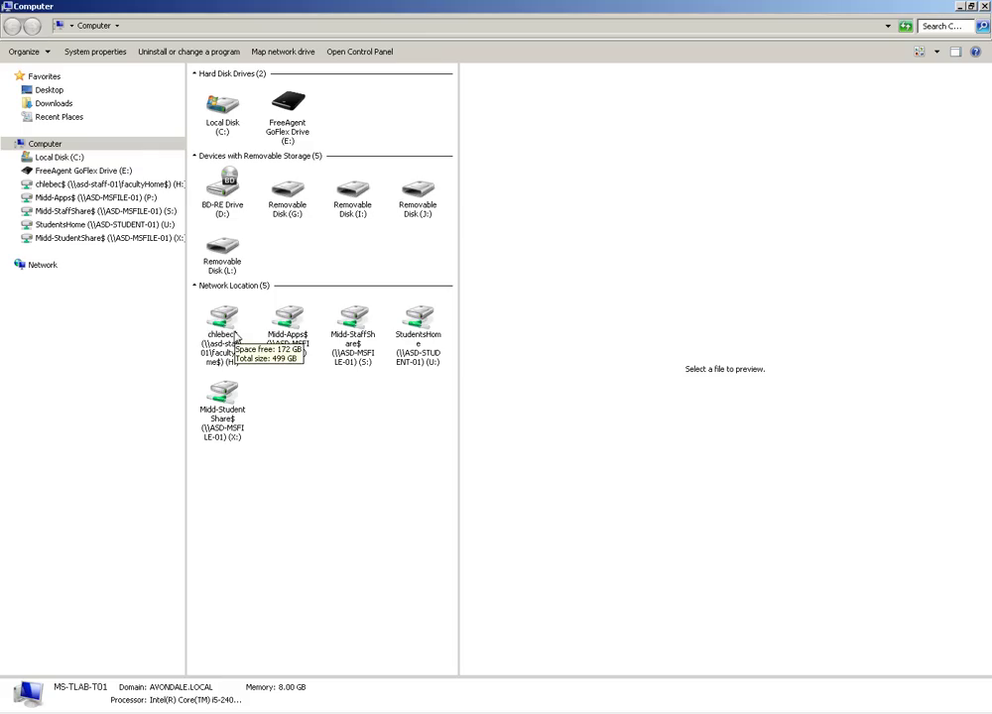
double_click(236, 335)
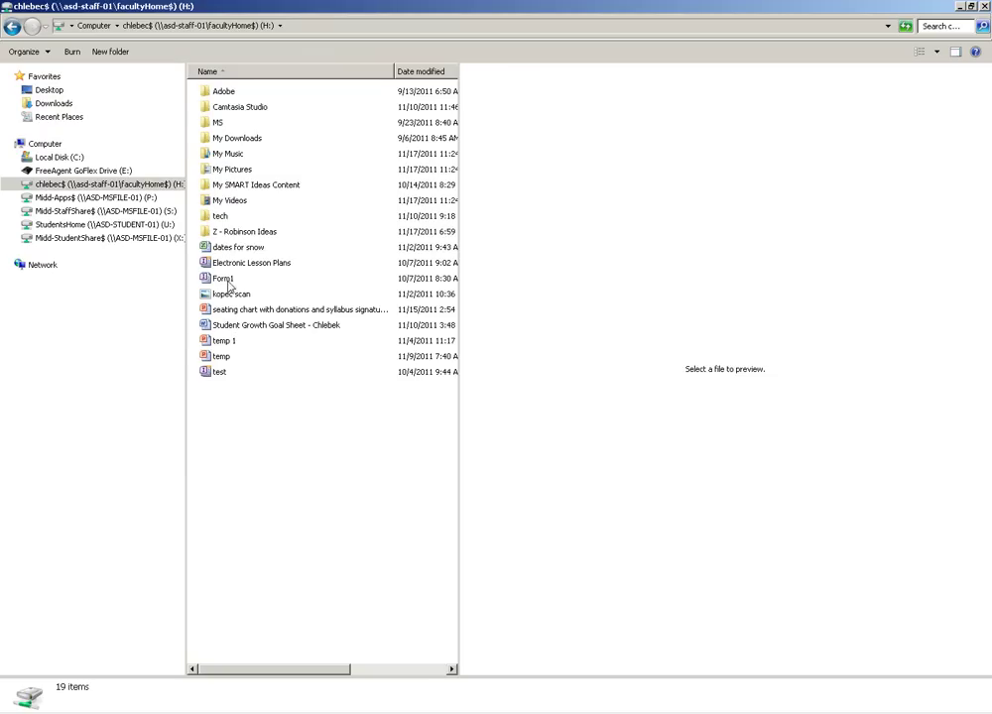
double_click(222, 218)
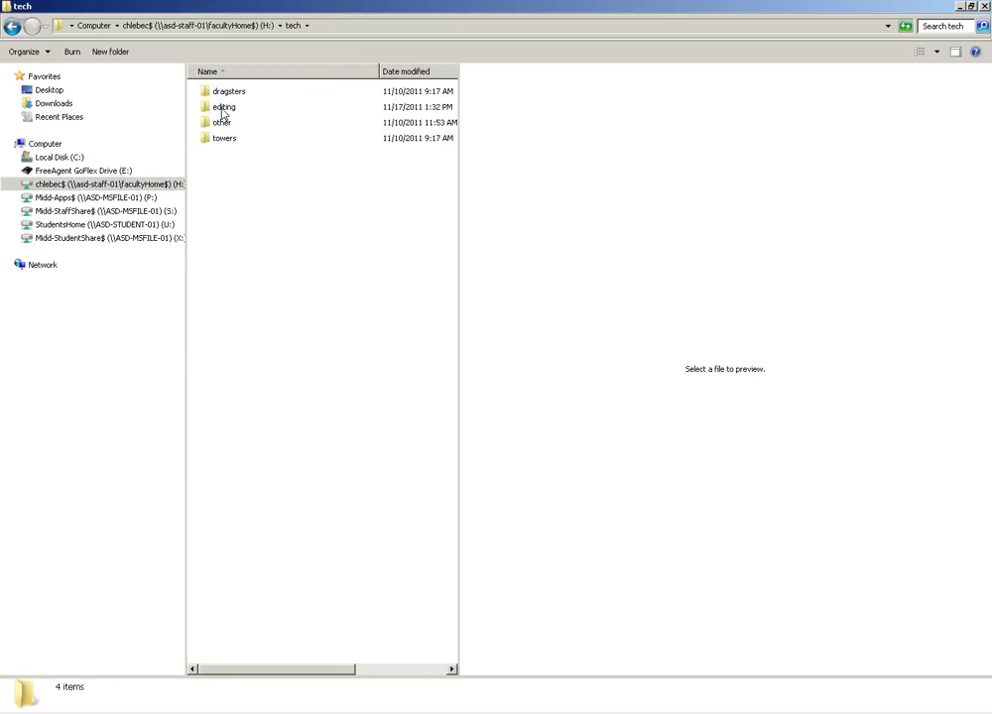
click(224, 109)
double_click(223, 109)
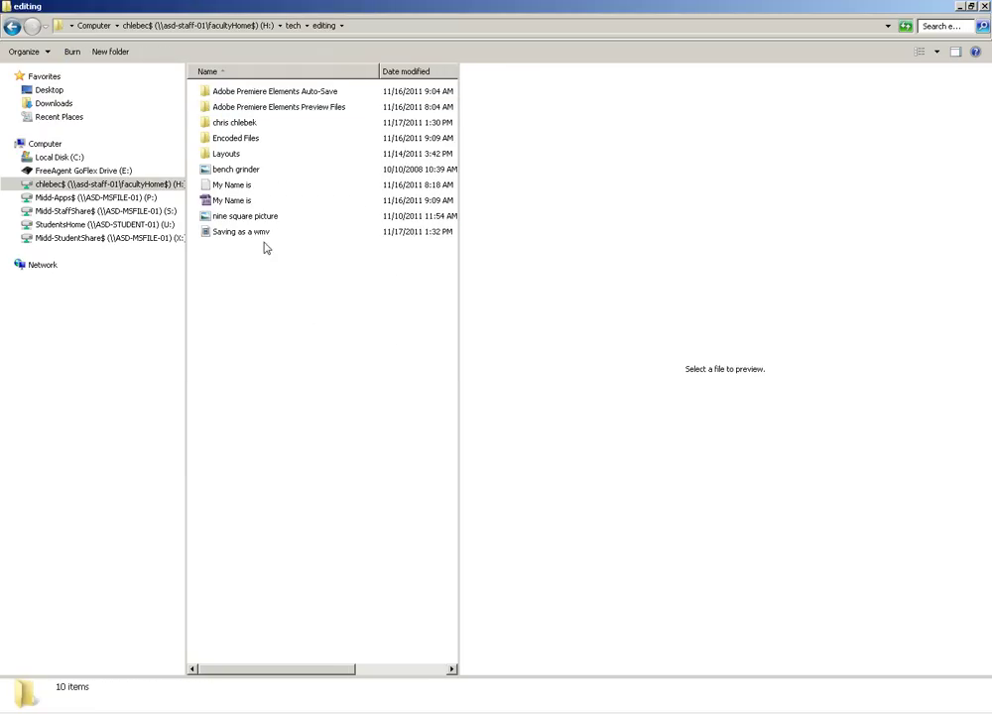
click(219, 234)
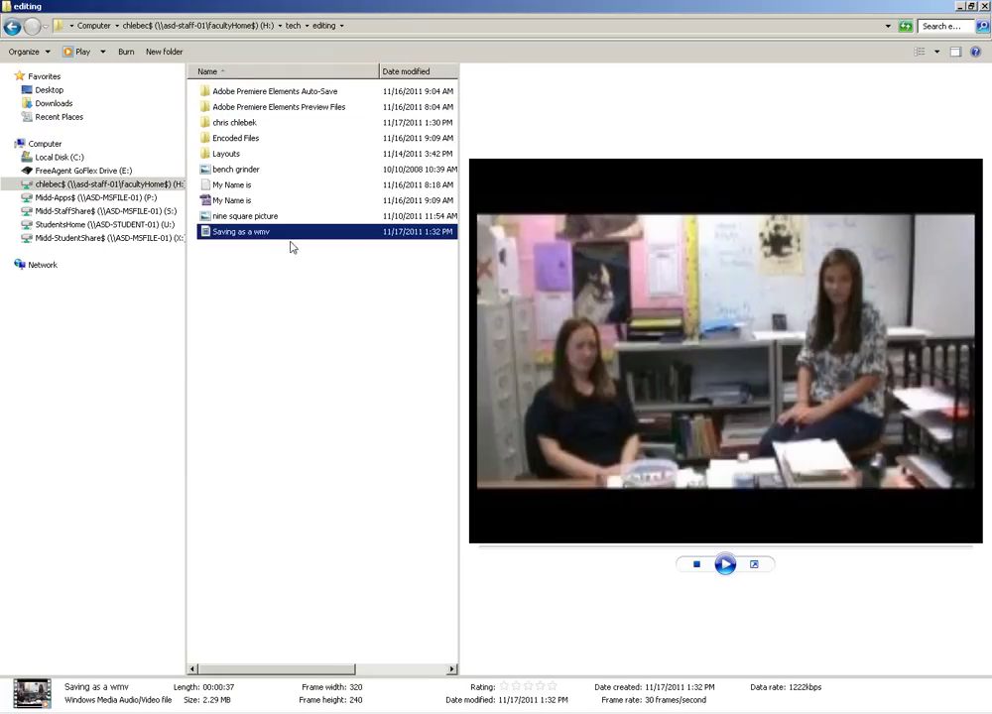
drag(458, 255, 646, 250)
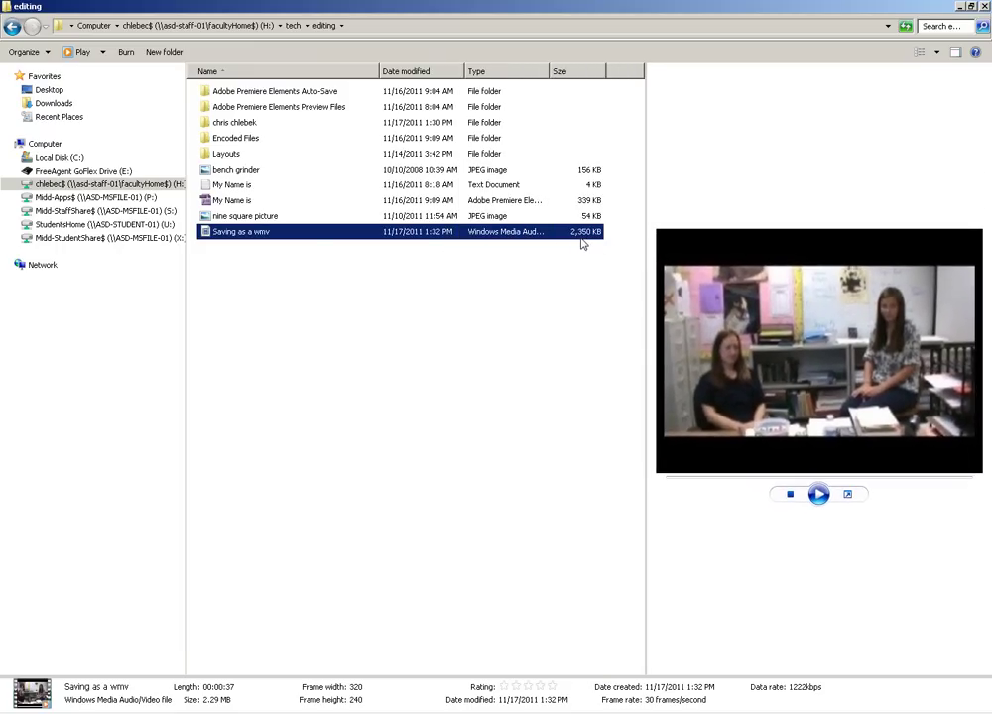
Play 'Saving as a wmv' in Windows Media Player, then close the player.
double_click(251, 240)
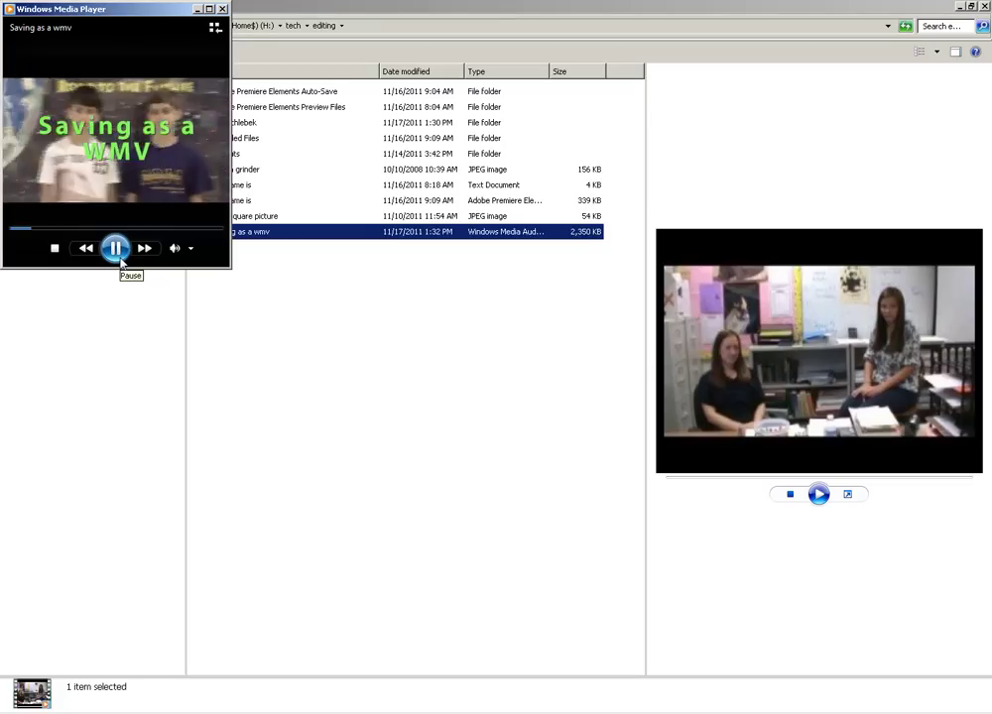
click(222, 10)
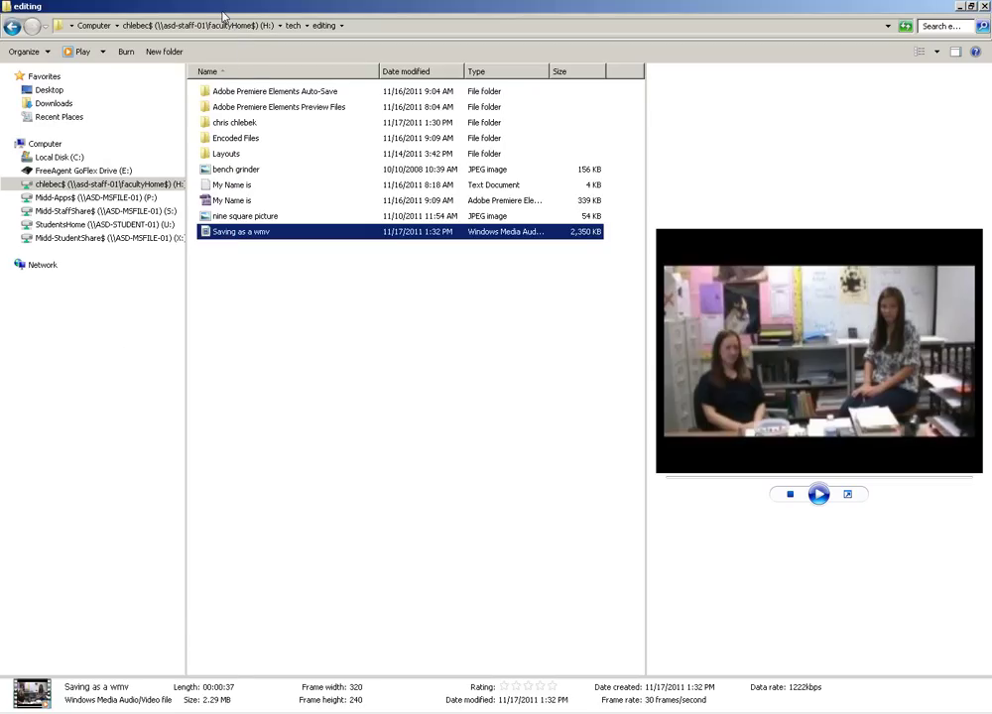
Close the Explorer window showing the editing folder.
click(982, 8)
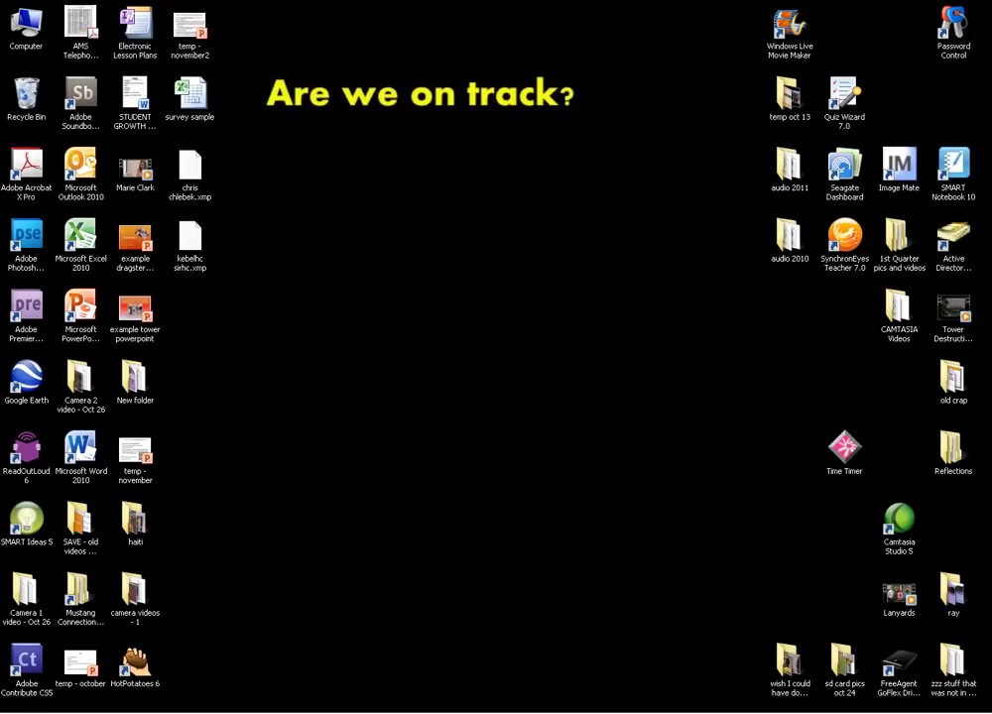